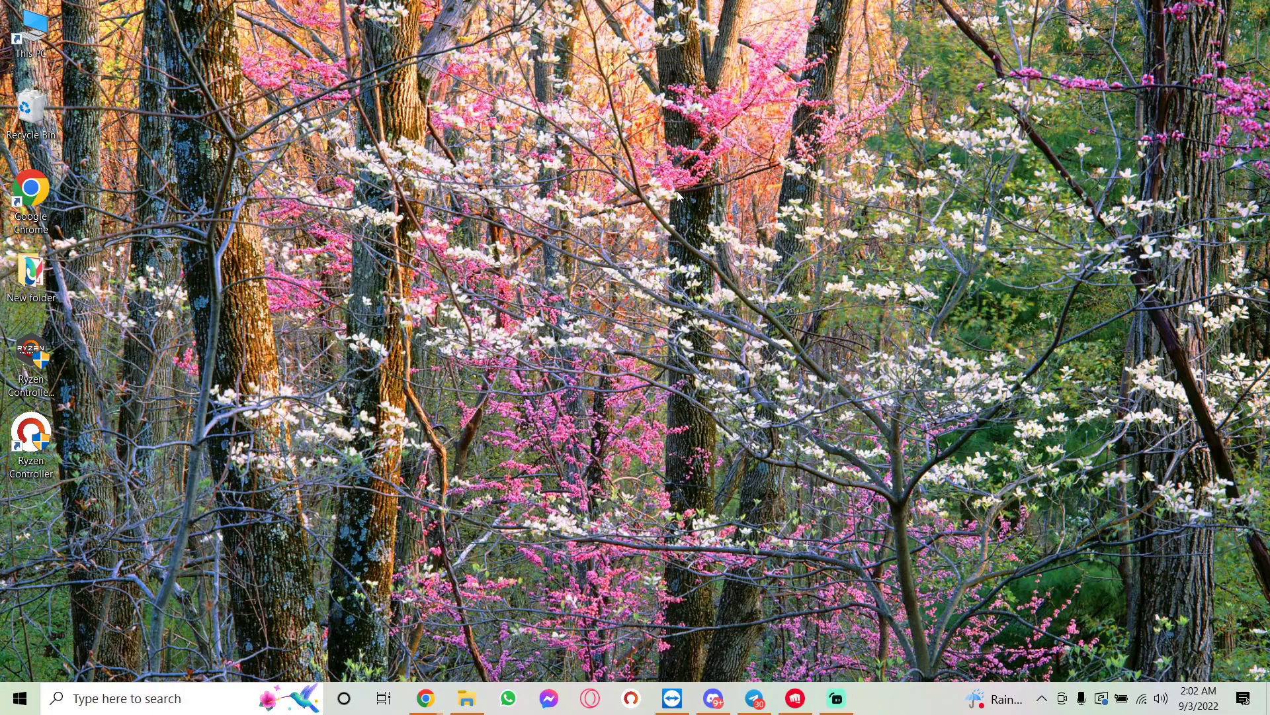
Refresh the desktop three times from its right-click menu
right_click(626, 171)
left_click(658, 221)
right_click(632, 173)
left_click(688, 225)
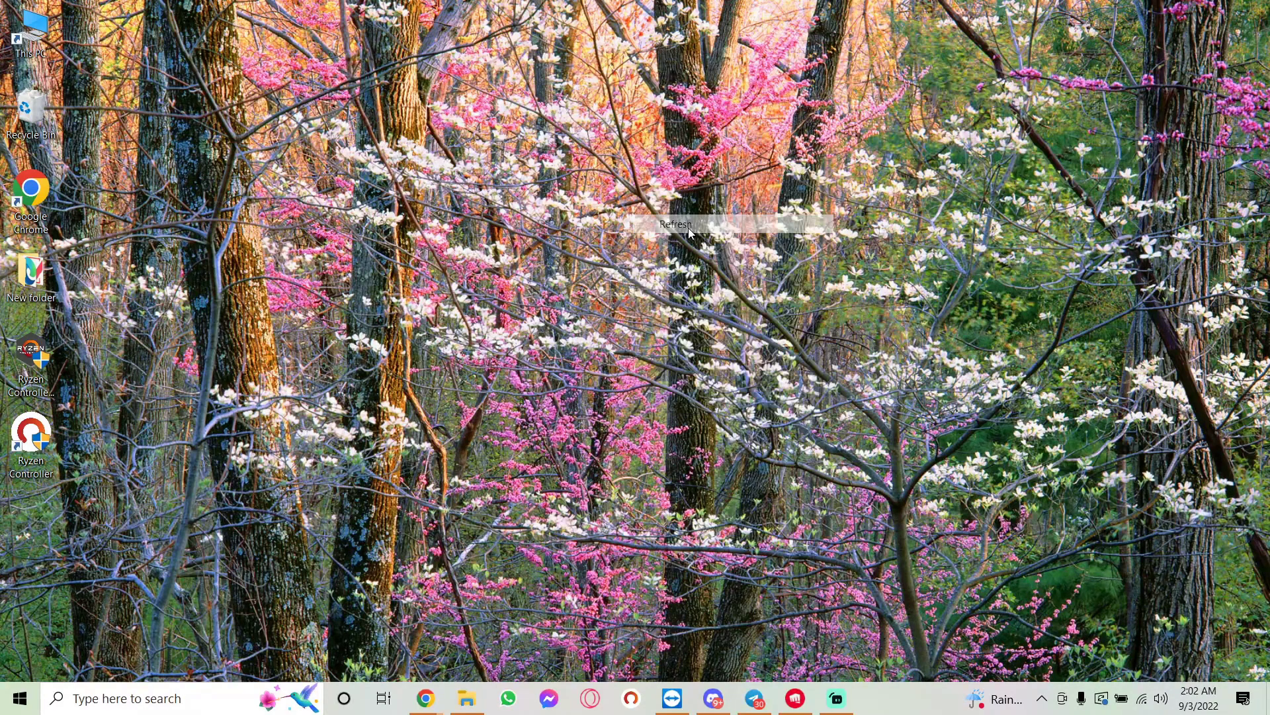
right_click(610, 192)
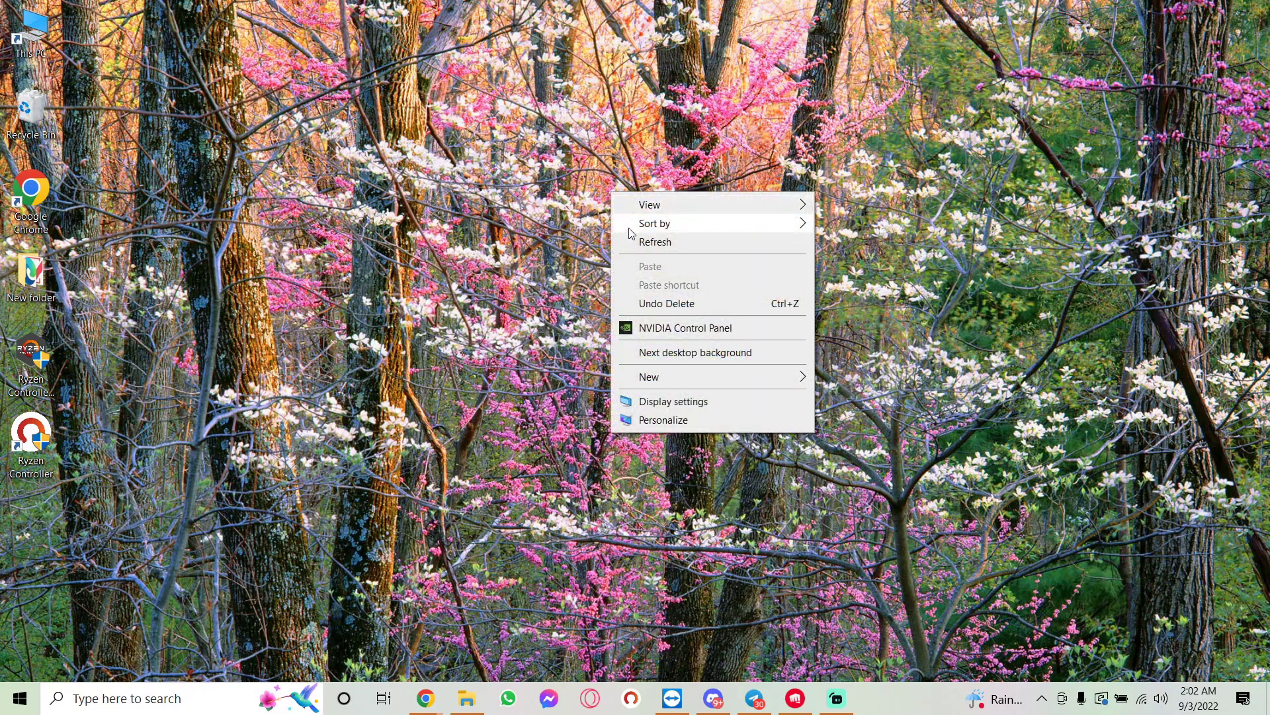
left_click(649, 241)
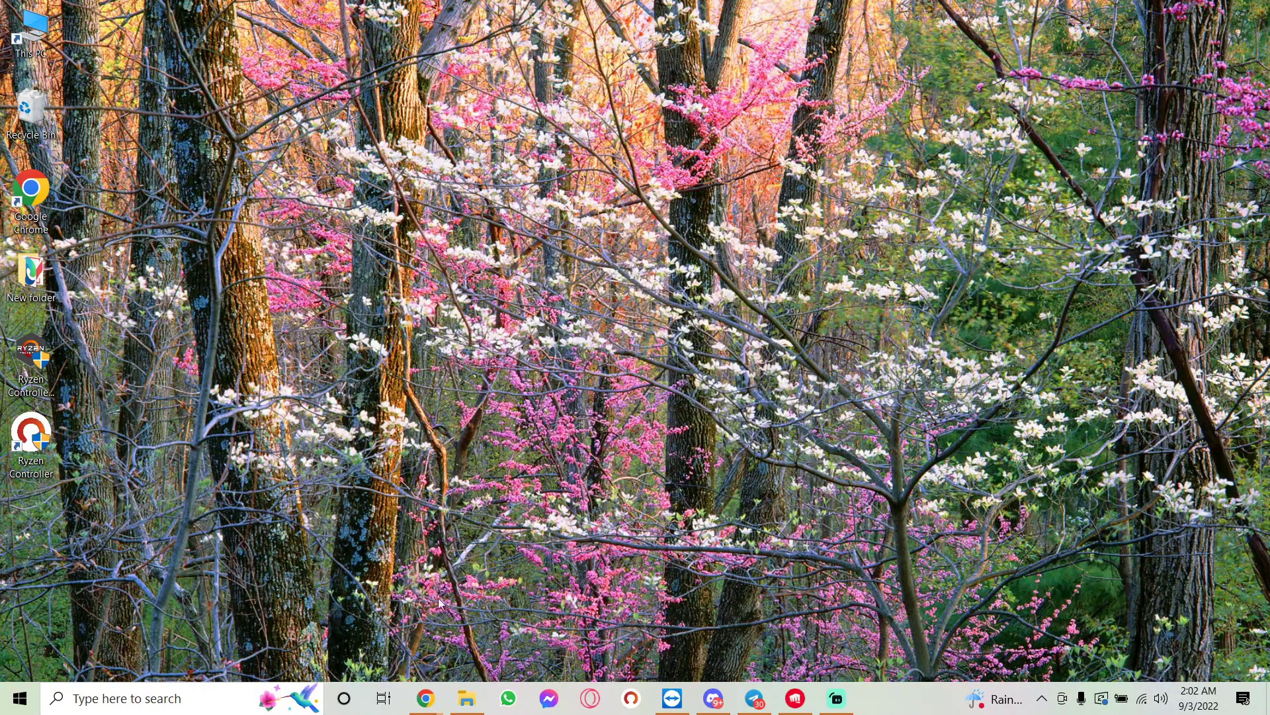
Search Google in Chrome for 'ryzen controller' and view the results
mouse_move(425, 698)
left_click(354, 650)
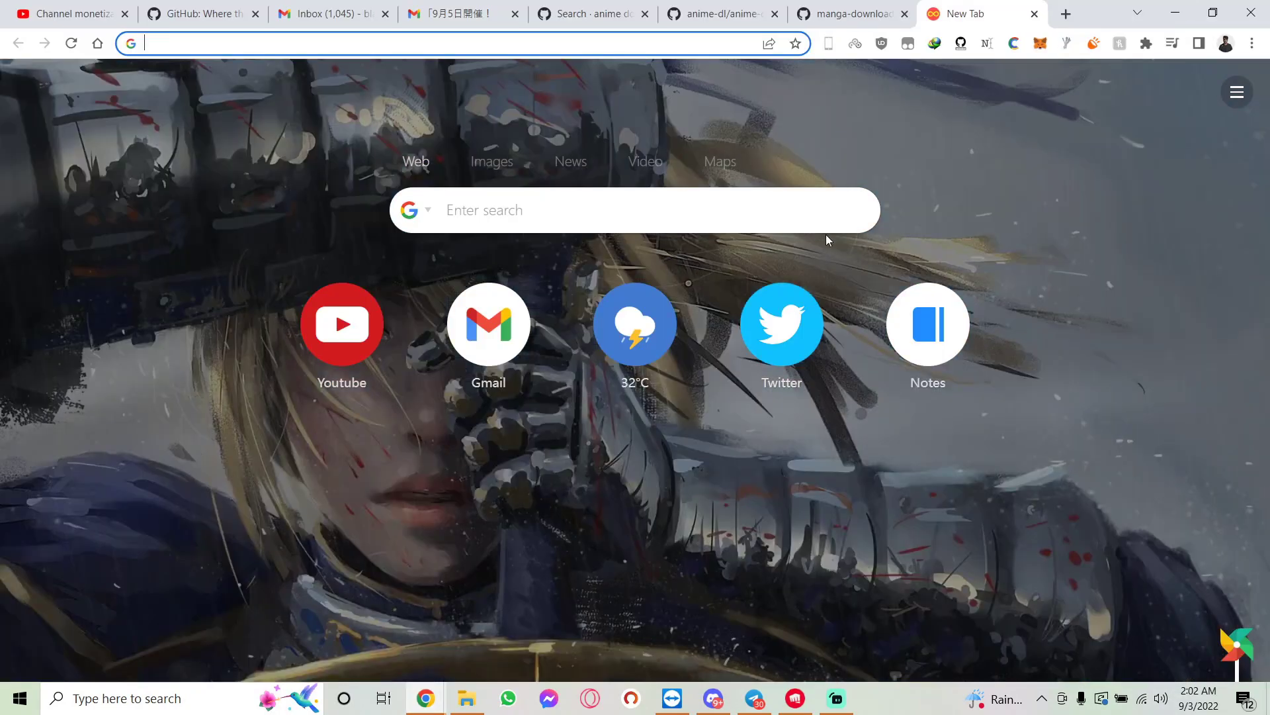
left_click(552, 40)
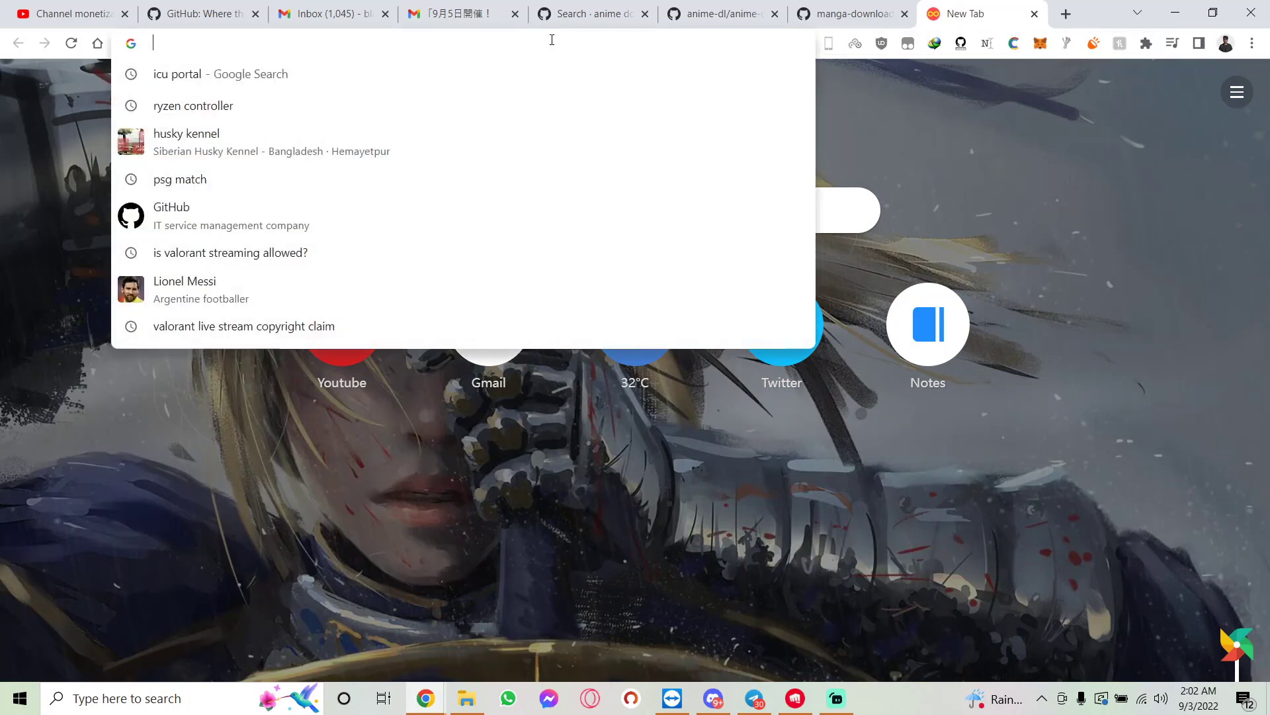
type("ryxen")
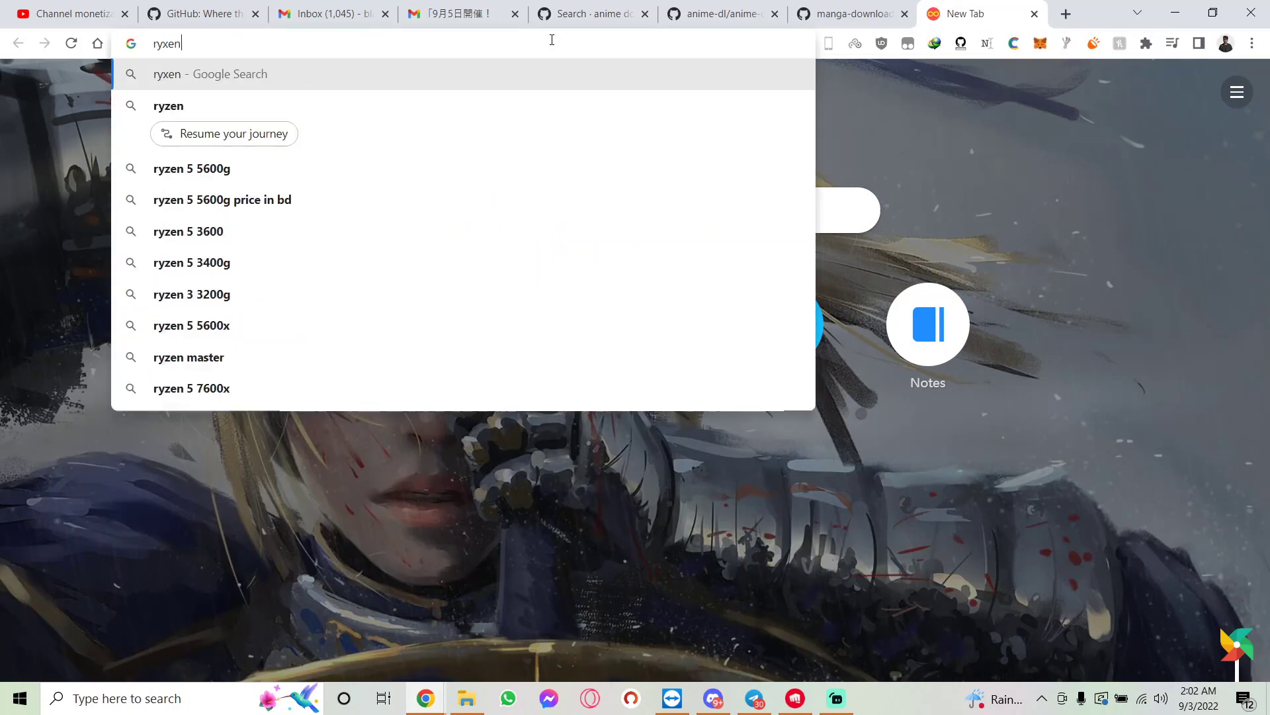
key("BackSpace")
key("BackSpace")
key("BackSpace")
type("zen")
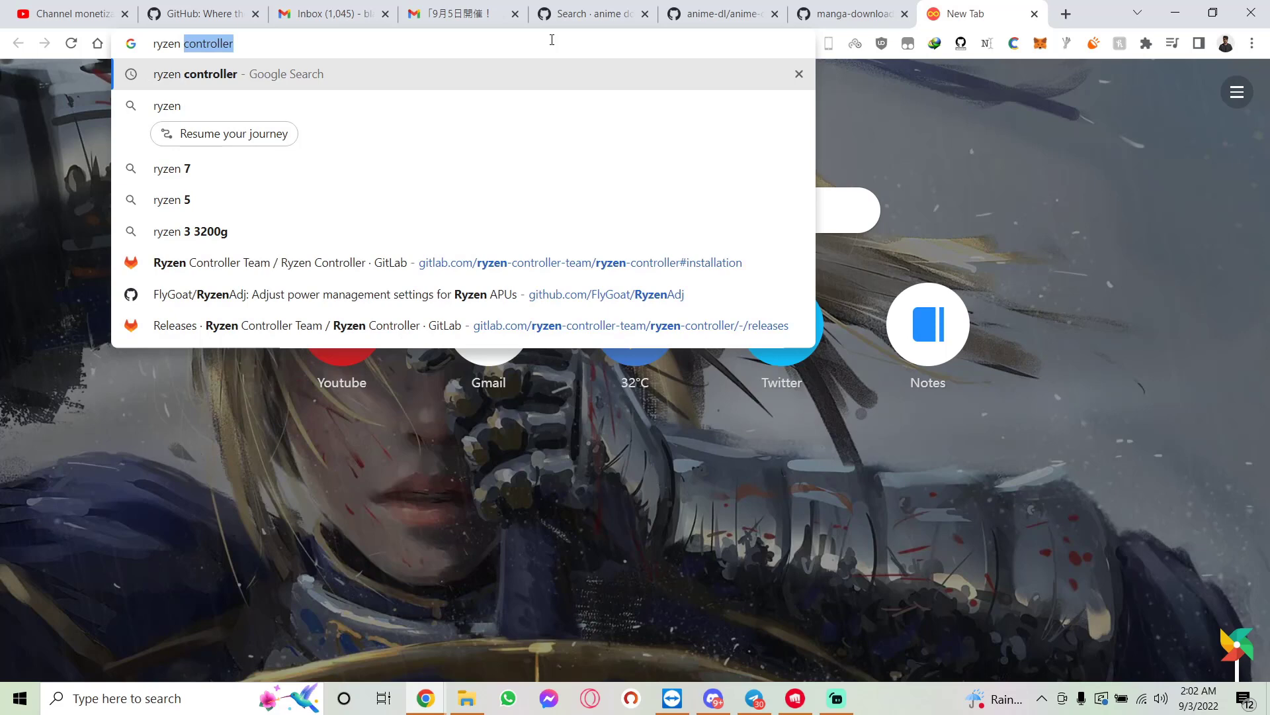
key("Return")
triple_click(284, 97)
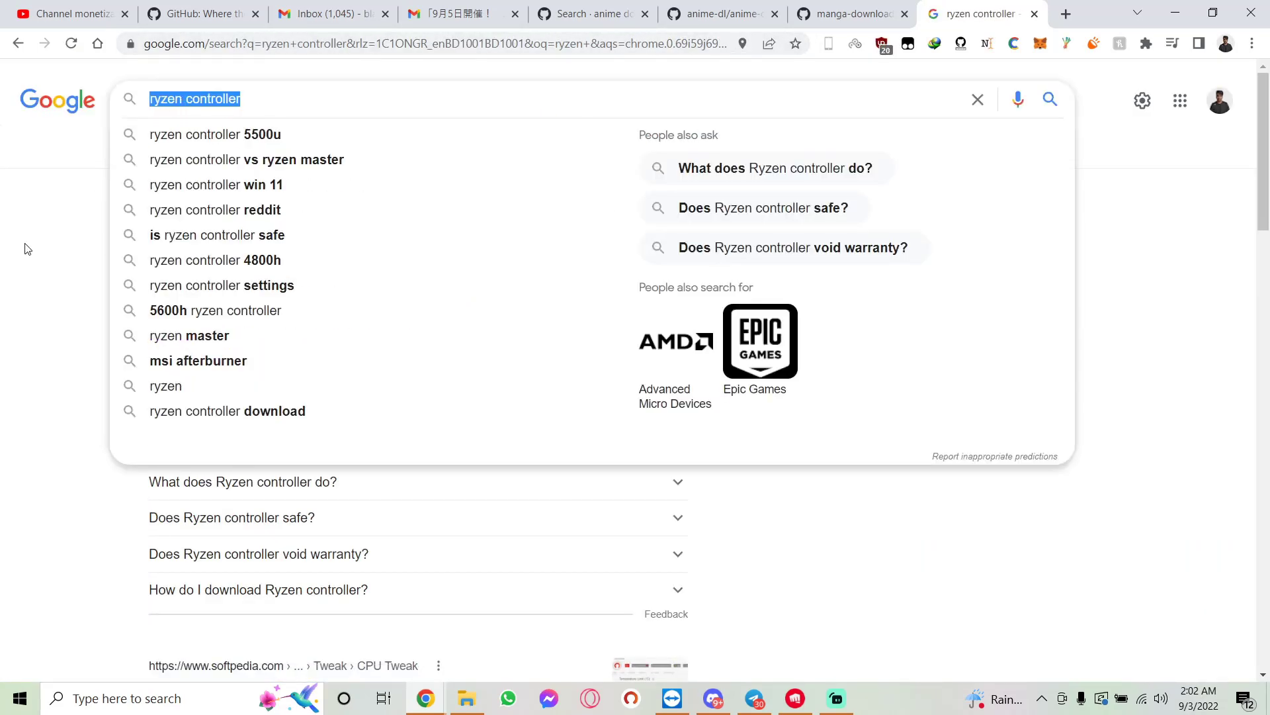
left_click(46, 248)
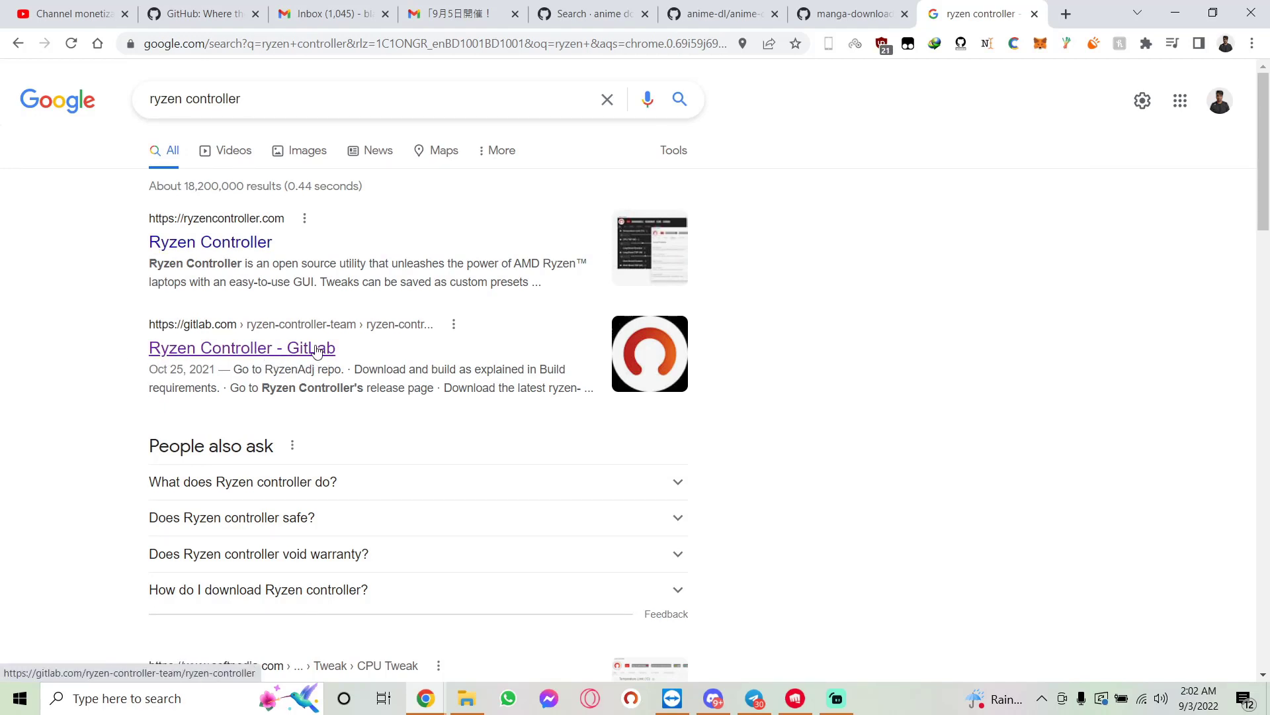
Open the Ryzen Controller GitLab project and scroll through its README
left_click(281, 356)
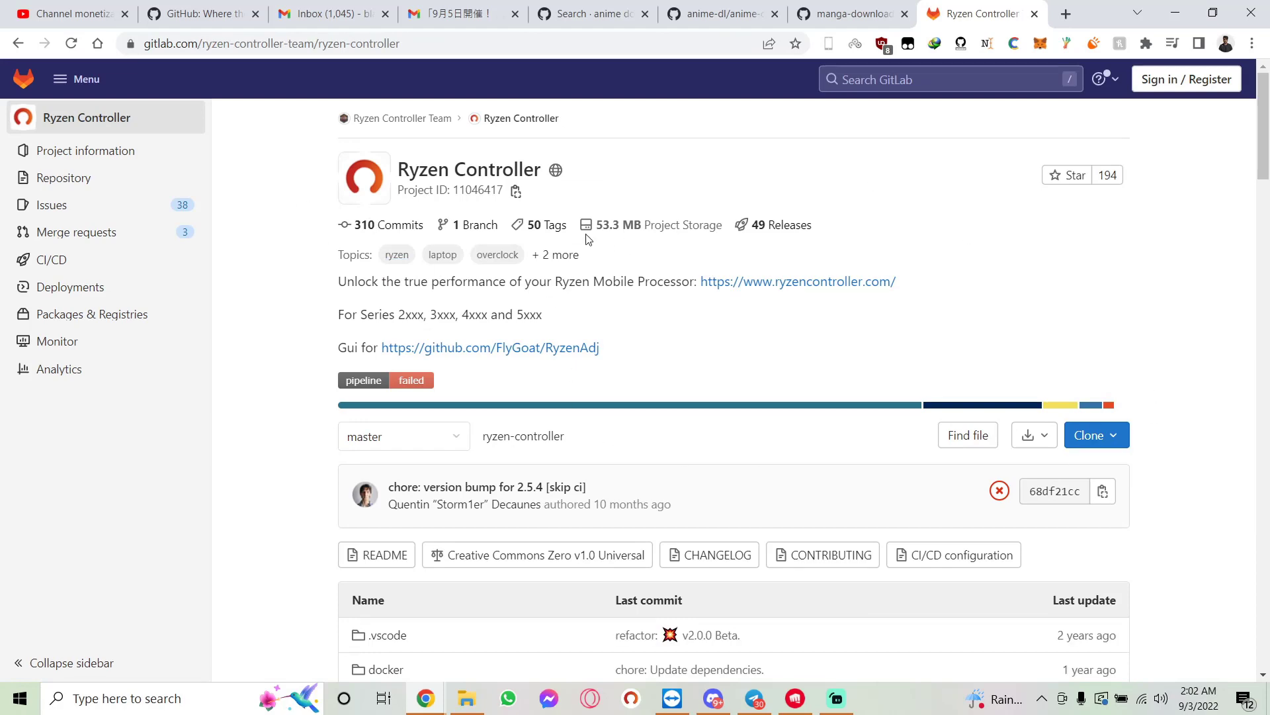
scroll(589, 241, "down", 5)
scroll(589, 240, "down", 12)
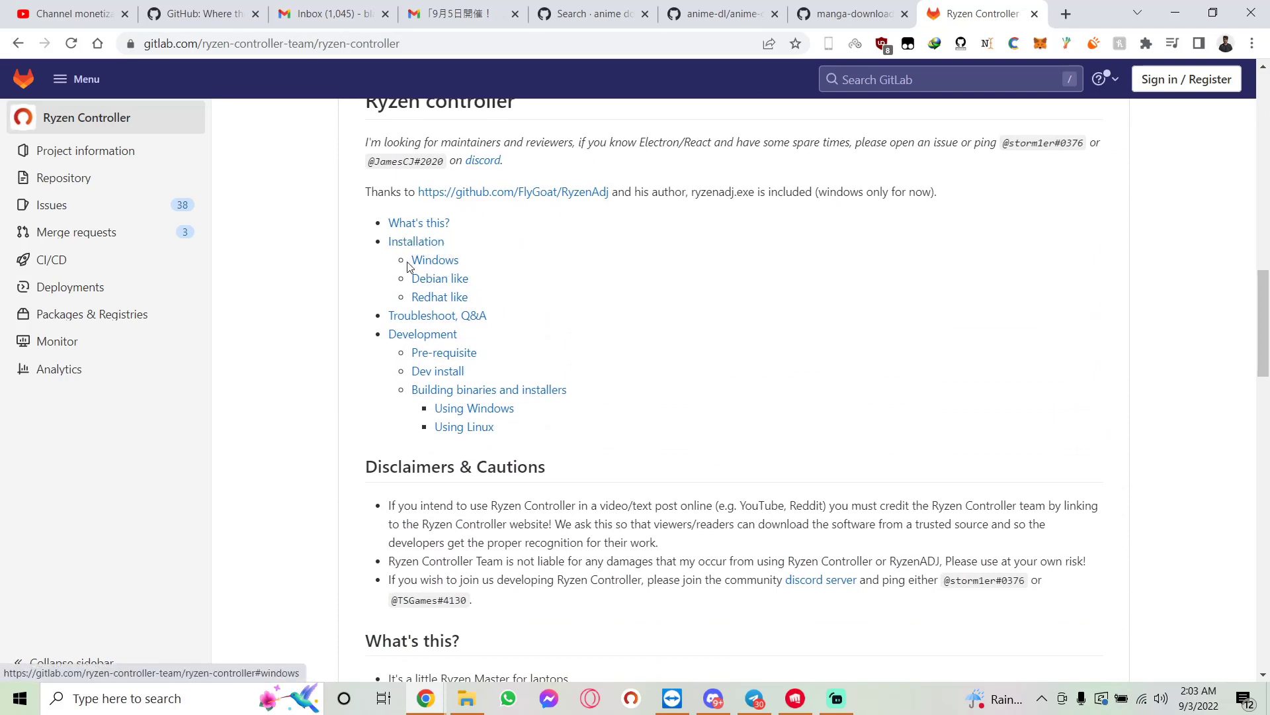
Follow the Windows installation instructions to the project's Releases page
left_click(448, 267)
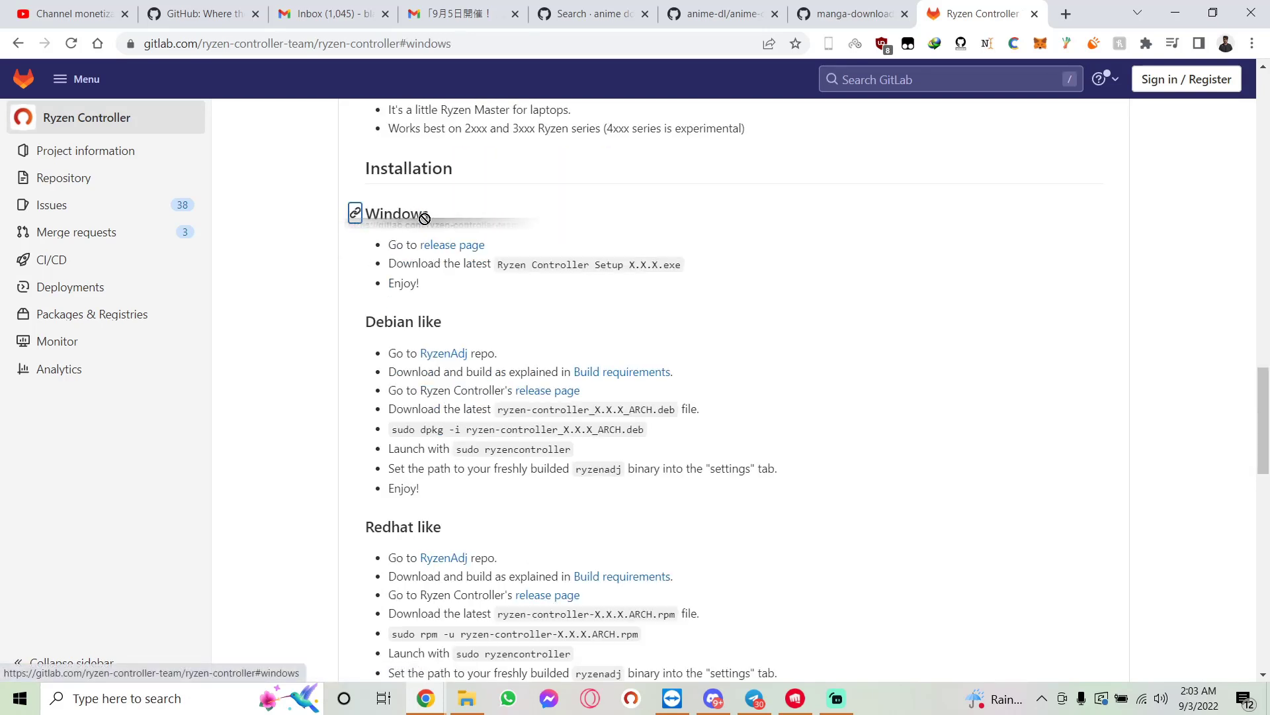
left_click_drag(388, 246, 485, 247)
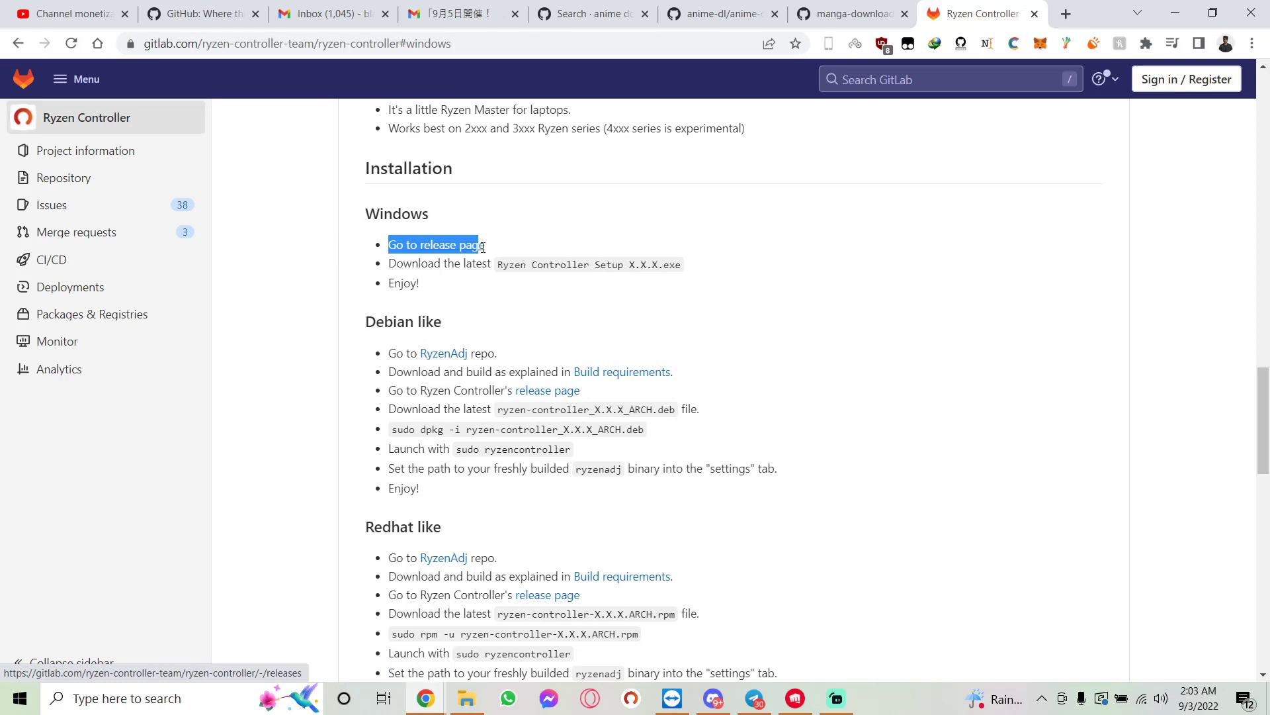
left_click(525, 247)
left_click(455, 248)
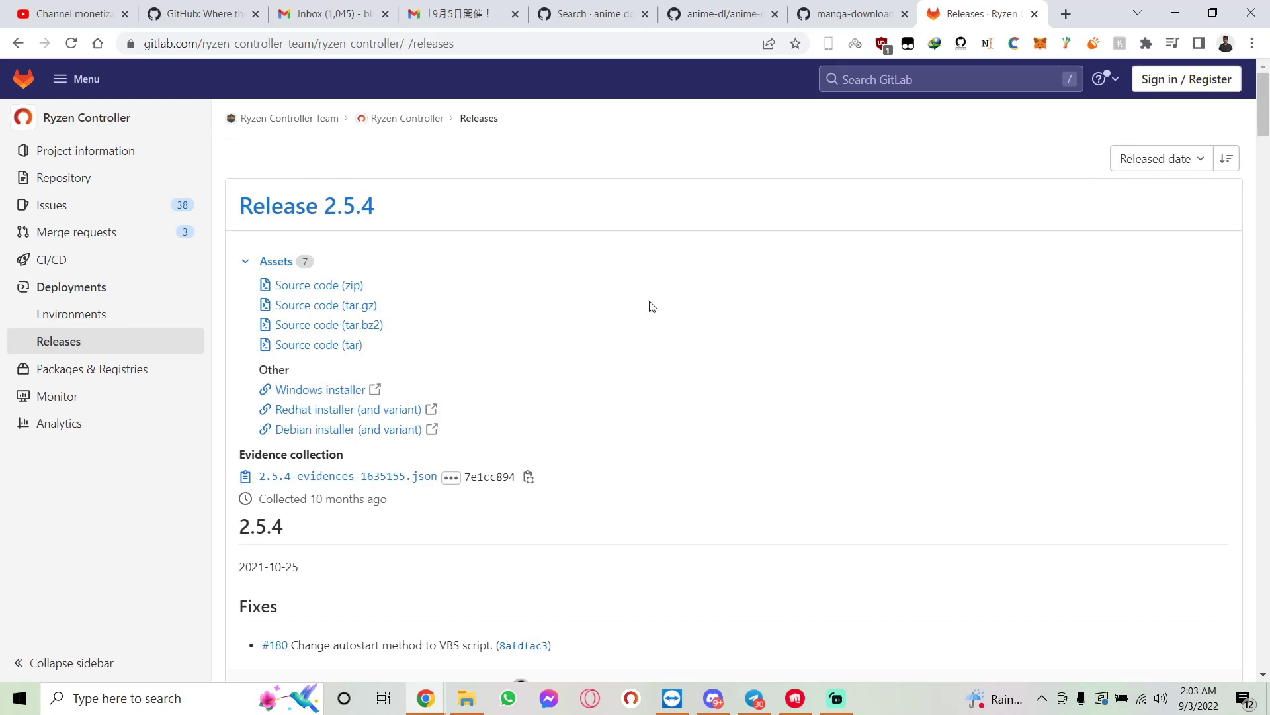
Download the 74.6 MB Ryzen Controller Setup 2.5.4.exe from Release 2.5.4, then minimize Chrome
scroll(649, 305, "down", 1)
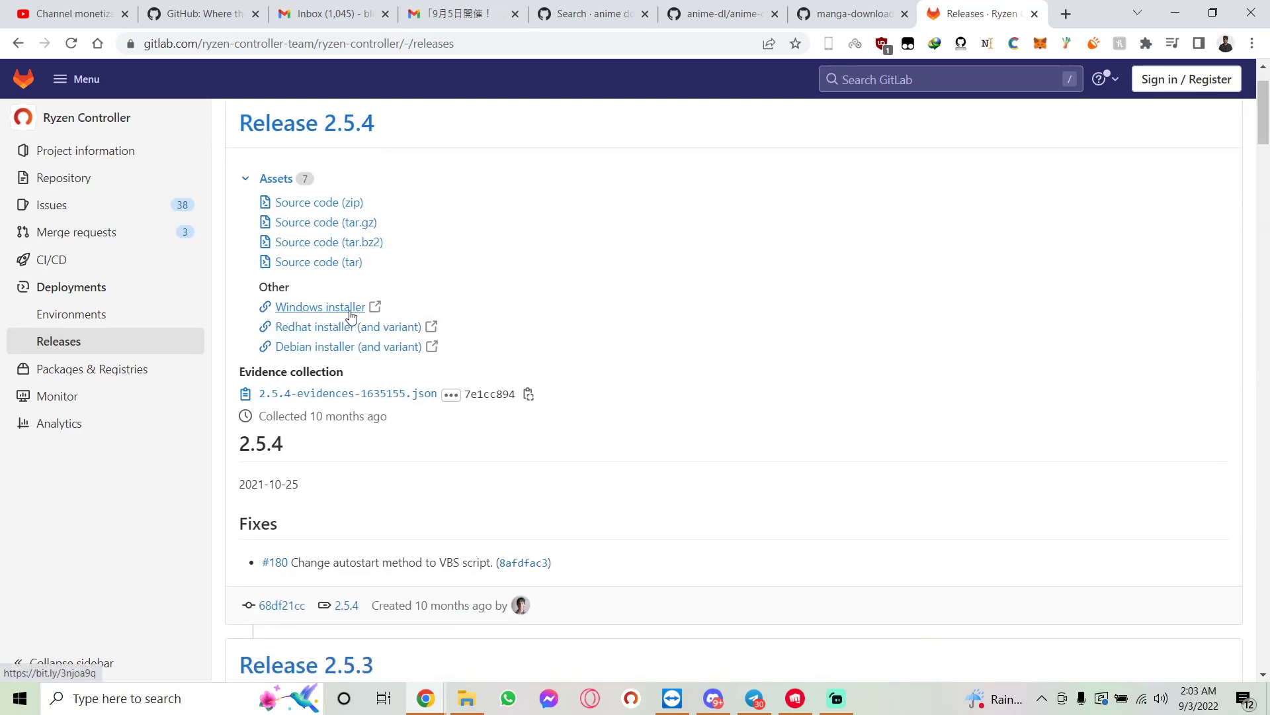
left_click(354, 311)
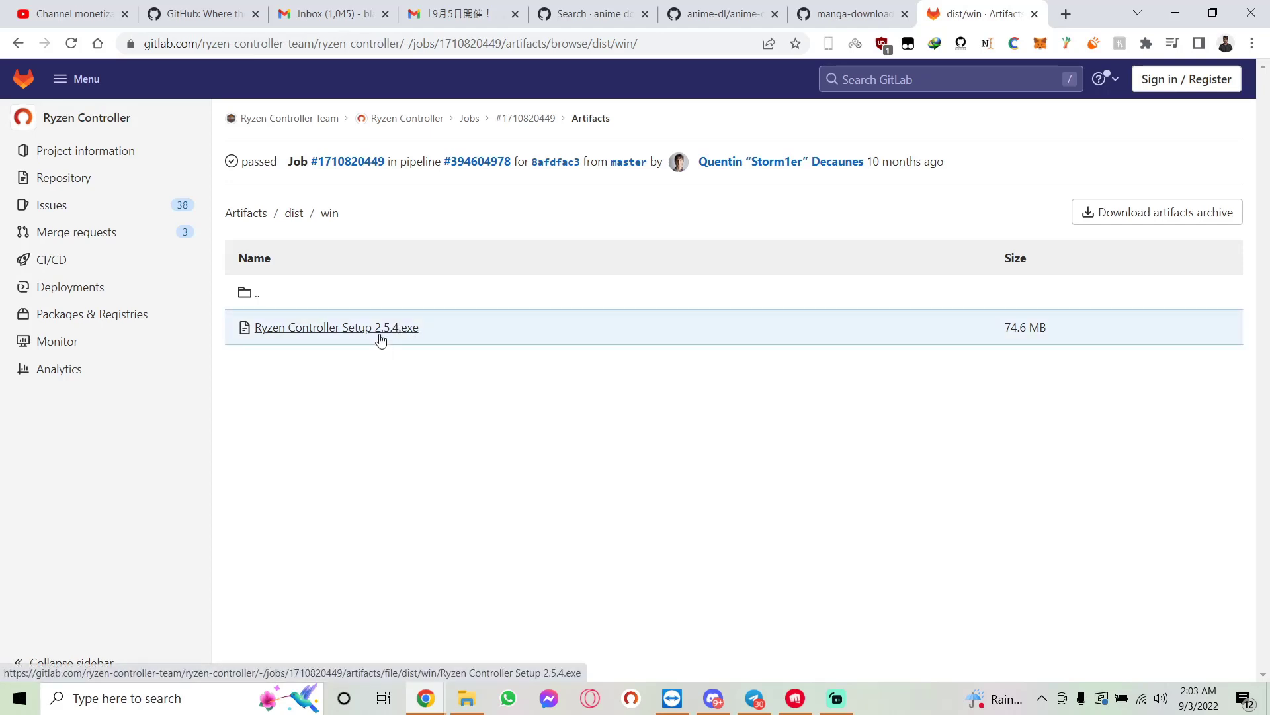
left_click(315, 336)
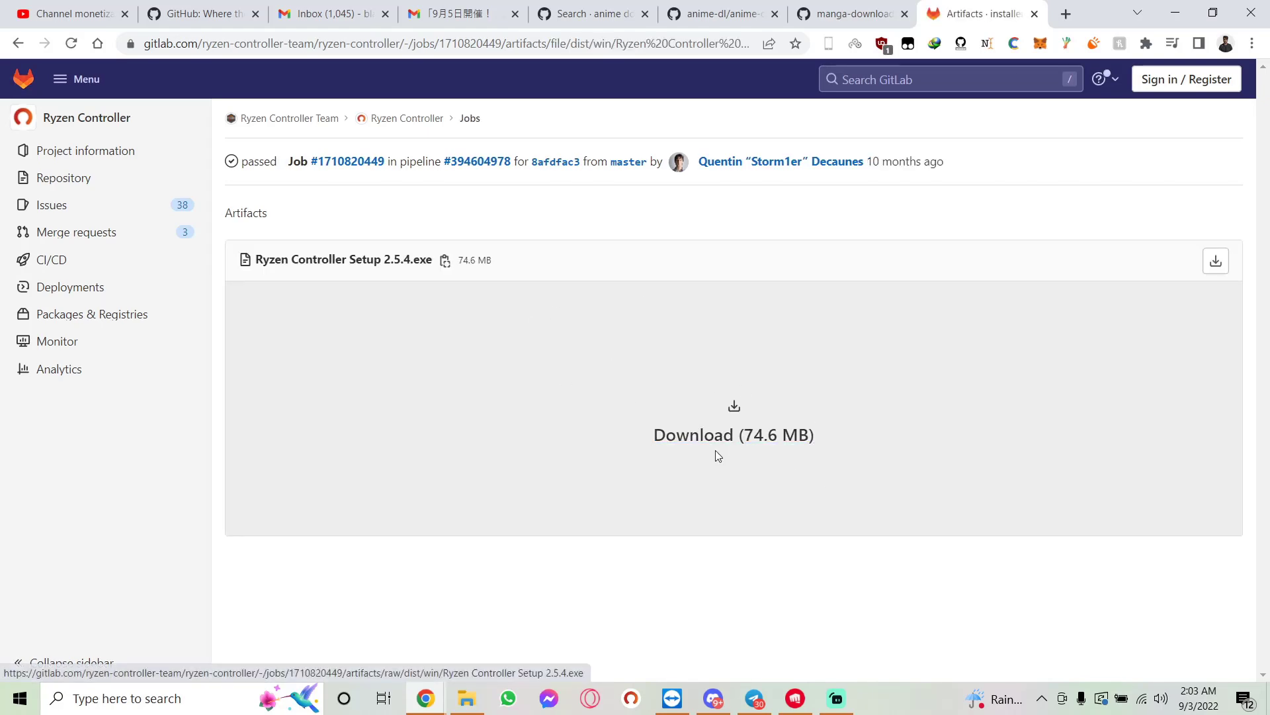
left_click(749, 440)
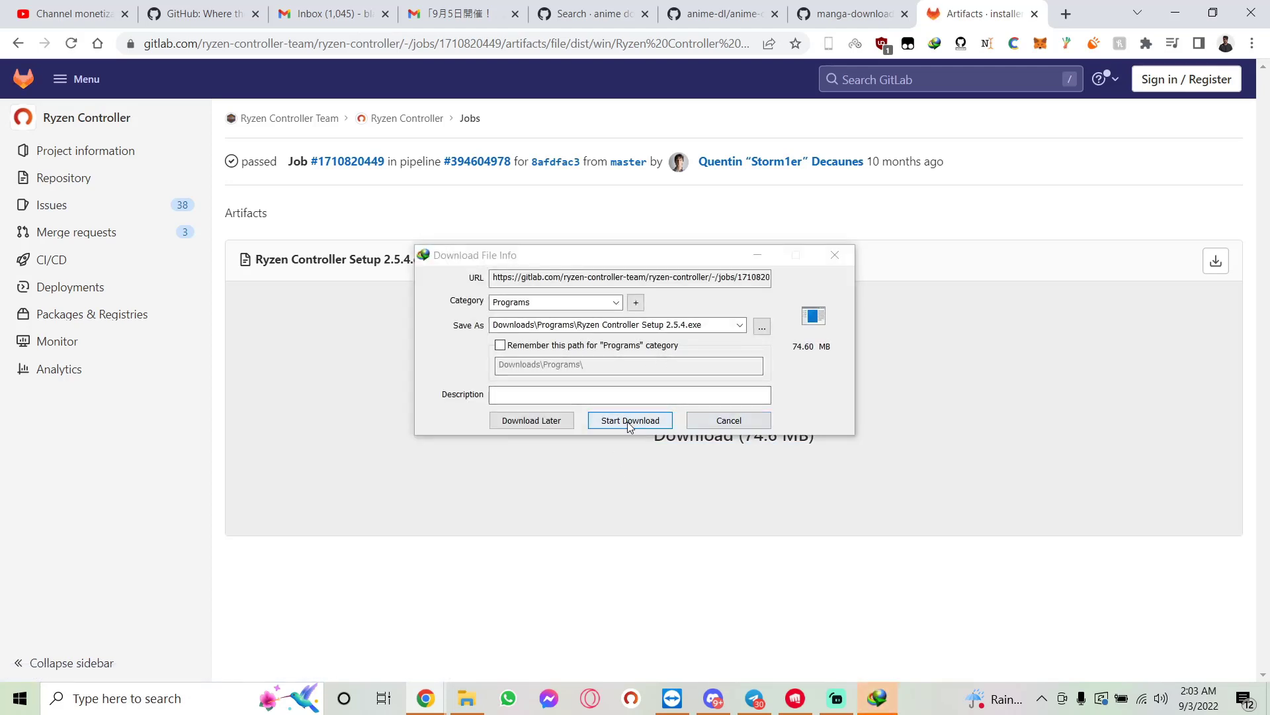
left_click(730, 420)
left_click(1175, 13)
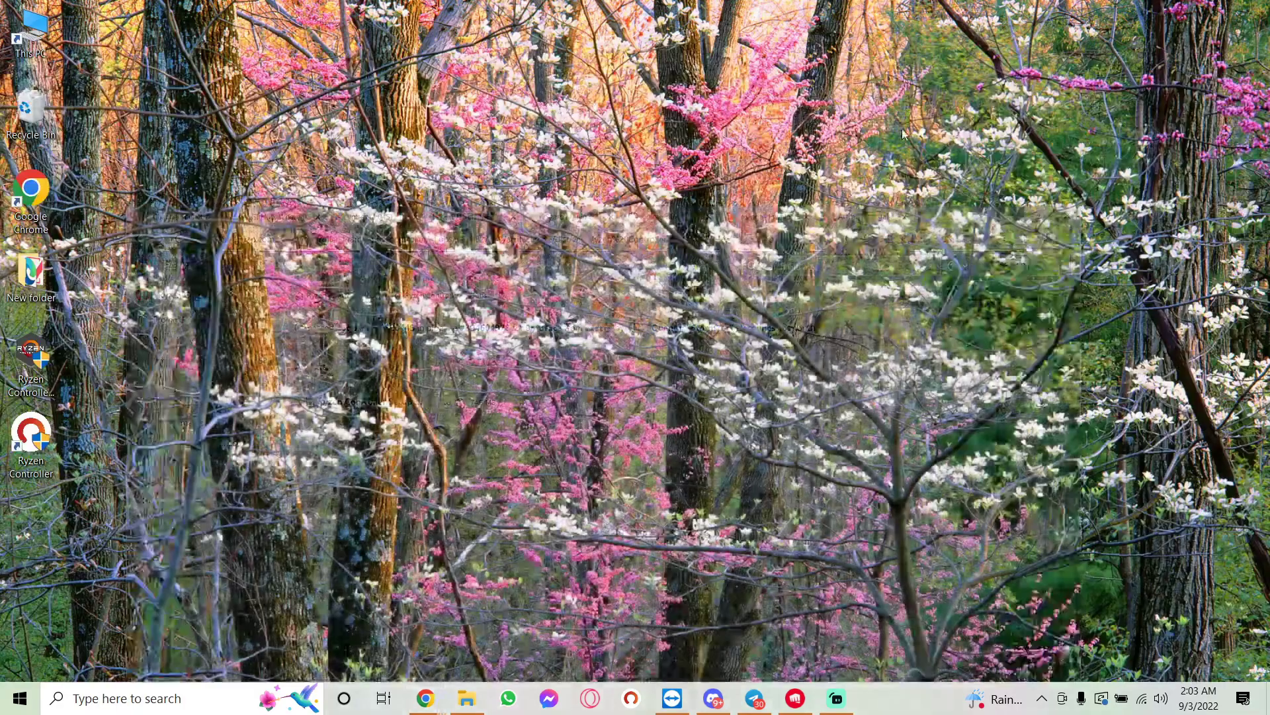
Run Ryzen Controller Setup and install it into C:\Program Files\Ryzen Controller
left_click(55, 393)
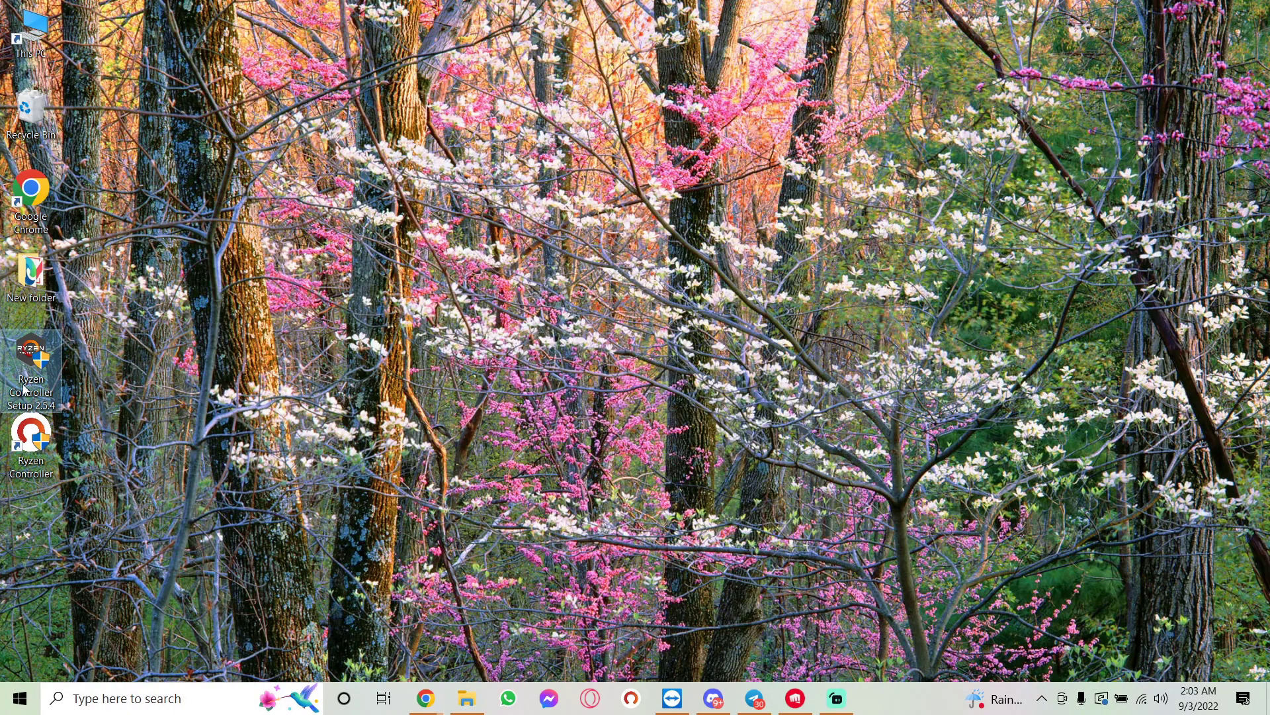
double_click(46, 390)
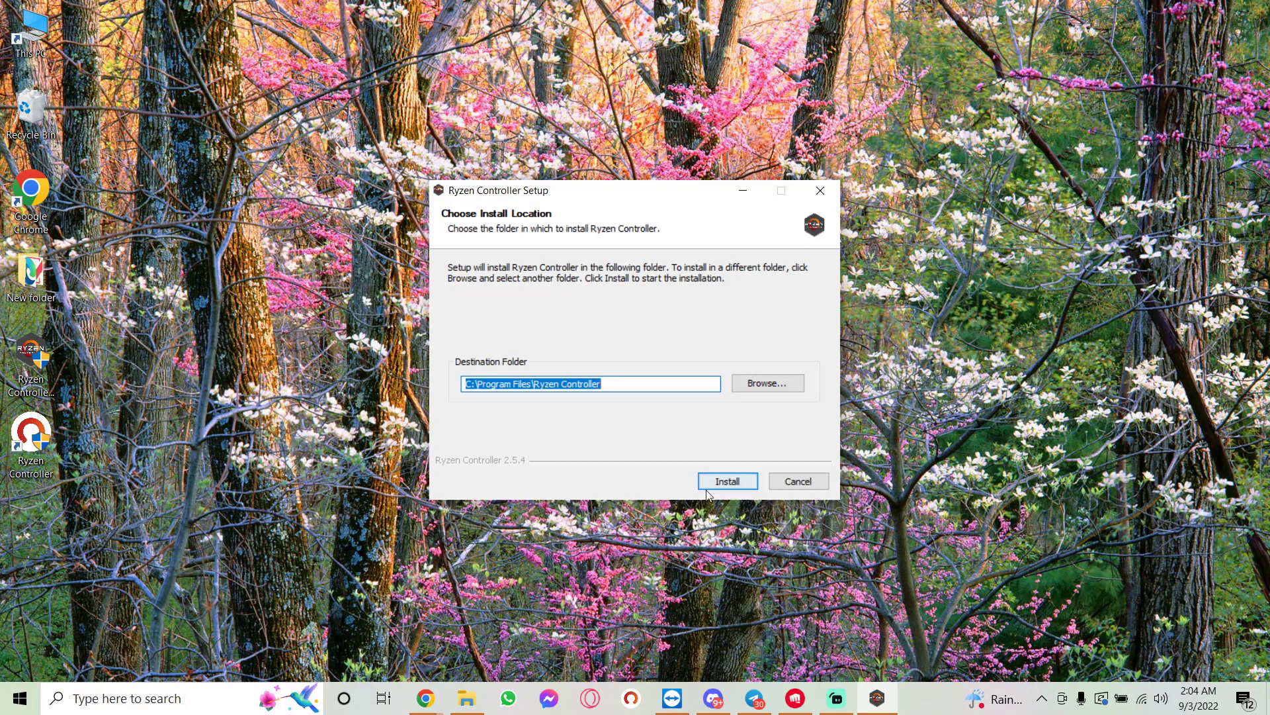
left_click(794, 485)
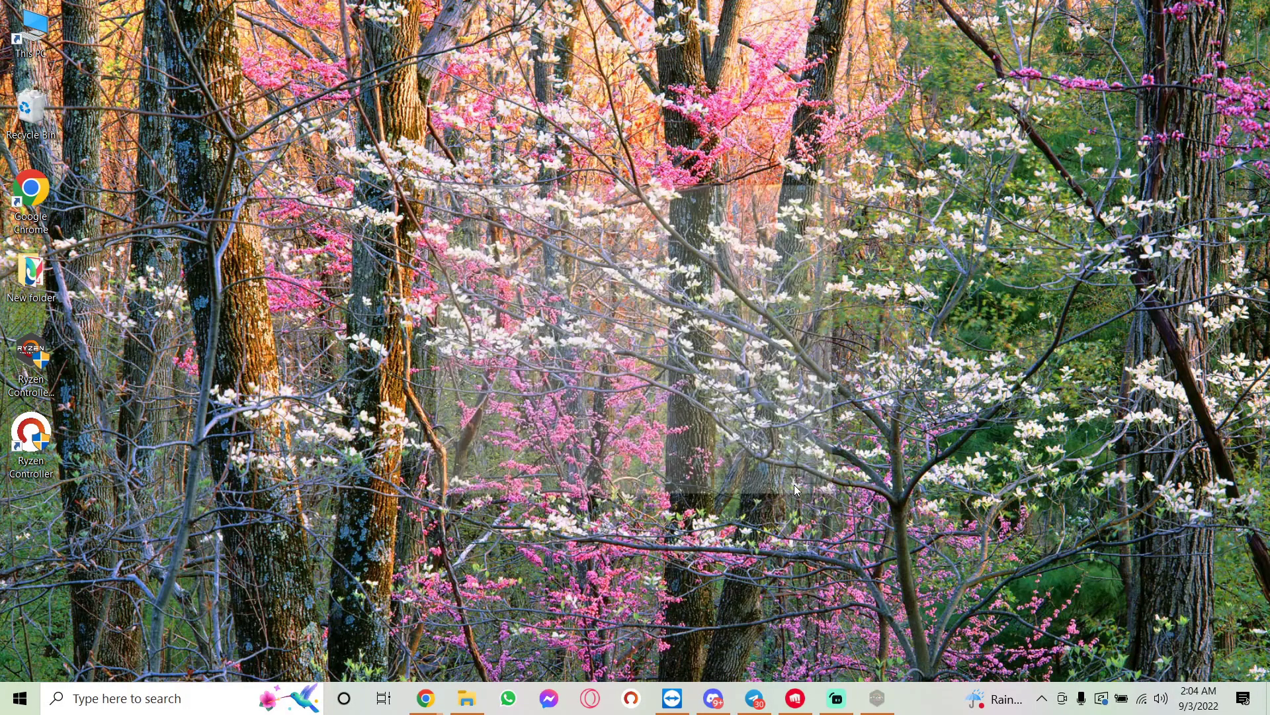
Refresh the desktop and select the new Ryzen Controller shortcut
right_click(422, 384)
left_click(482, 436)
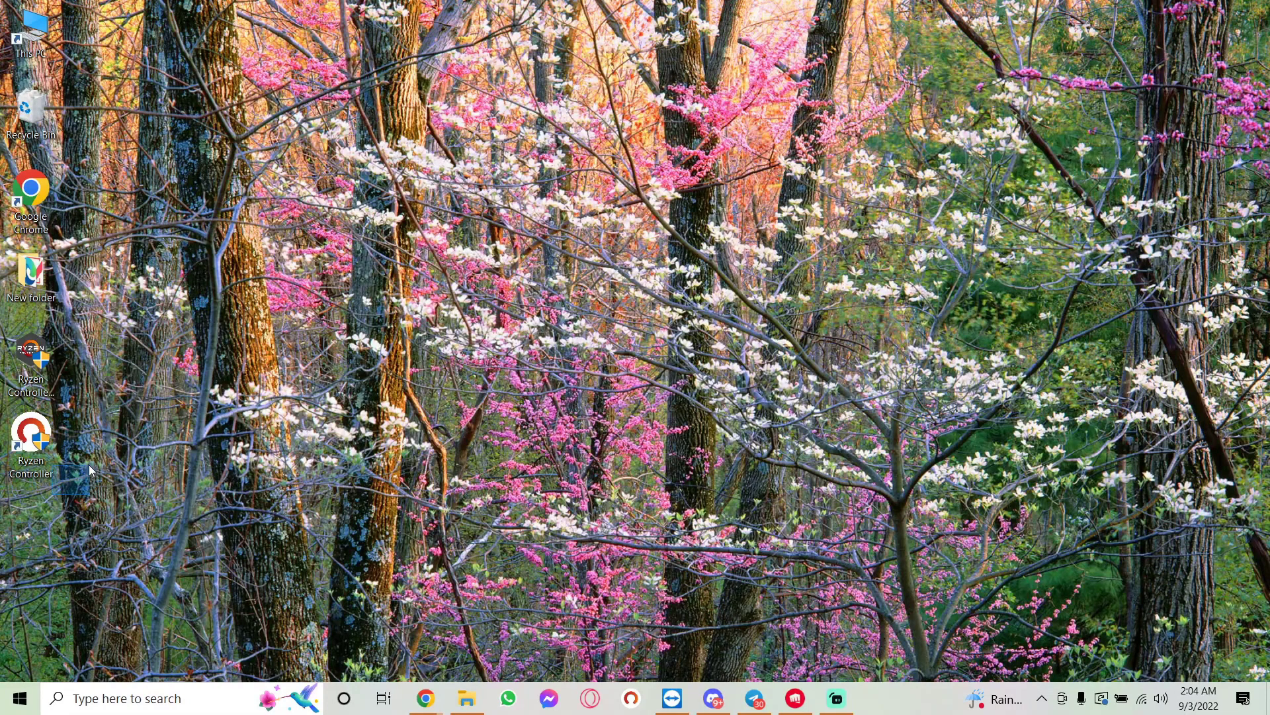
left_click_drag(91, 469, 39, 429)
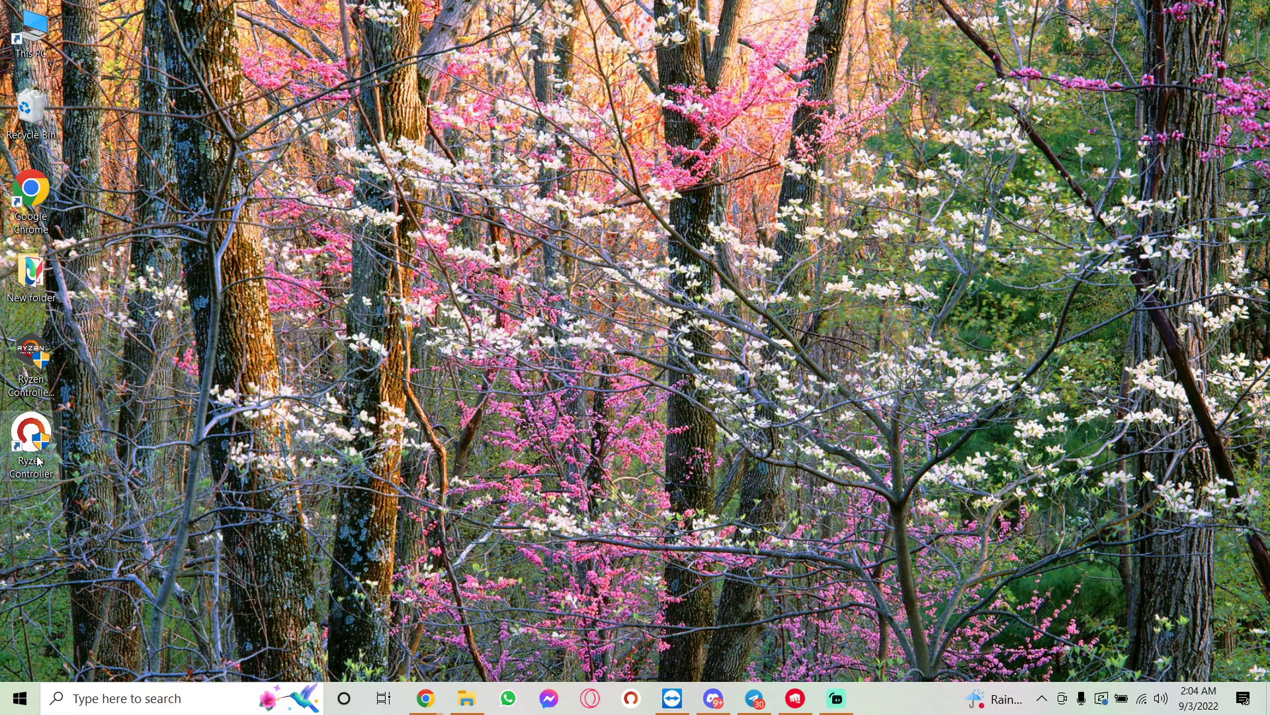
Launch Ryzen Controller, re-enable Temperature Limit (°C), and select its value of 90
double_click(37, 458)
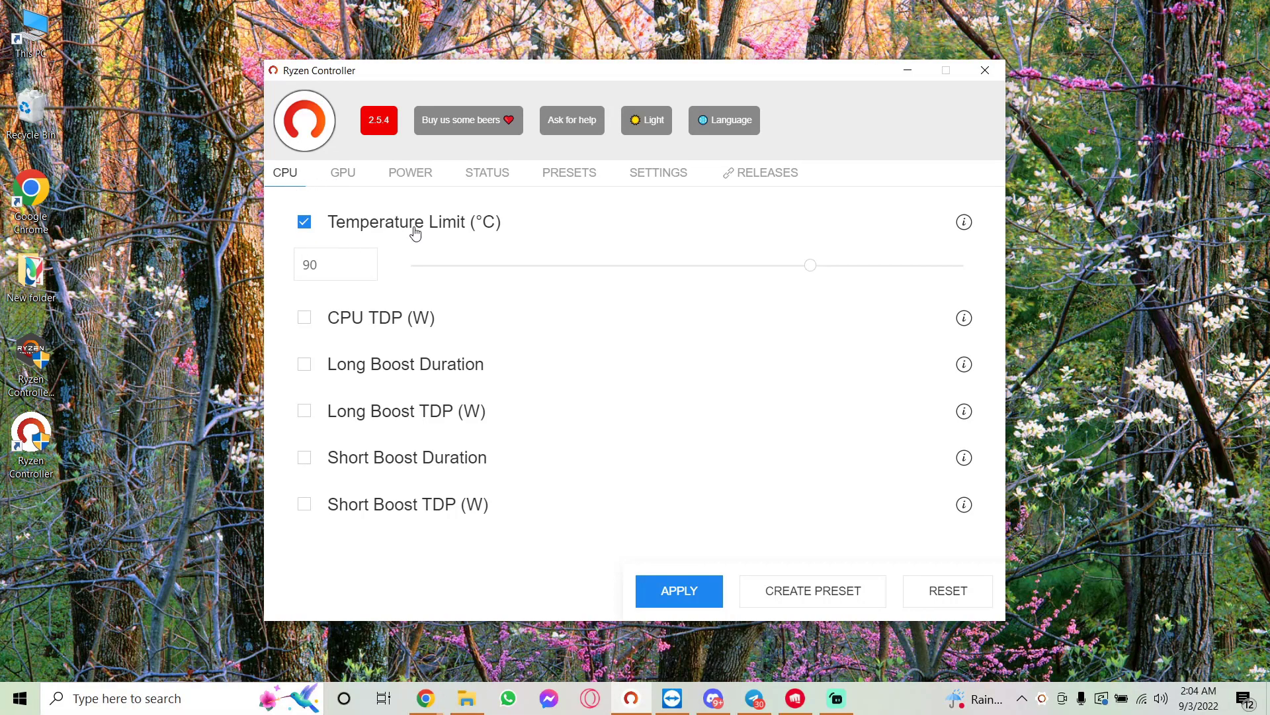
left_click(304, 224)
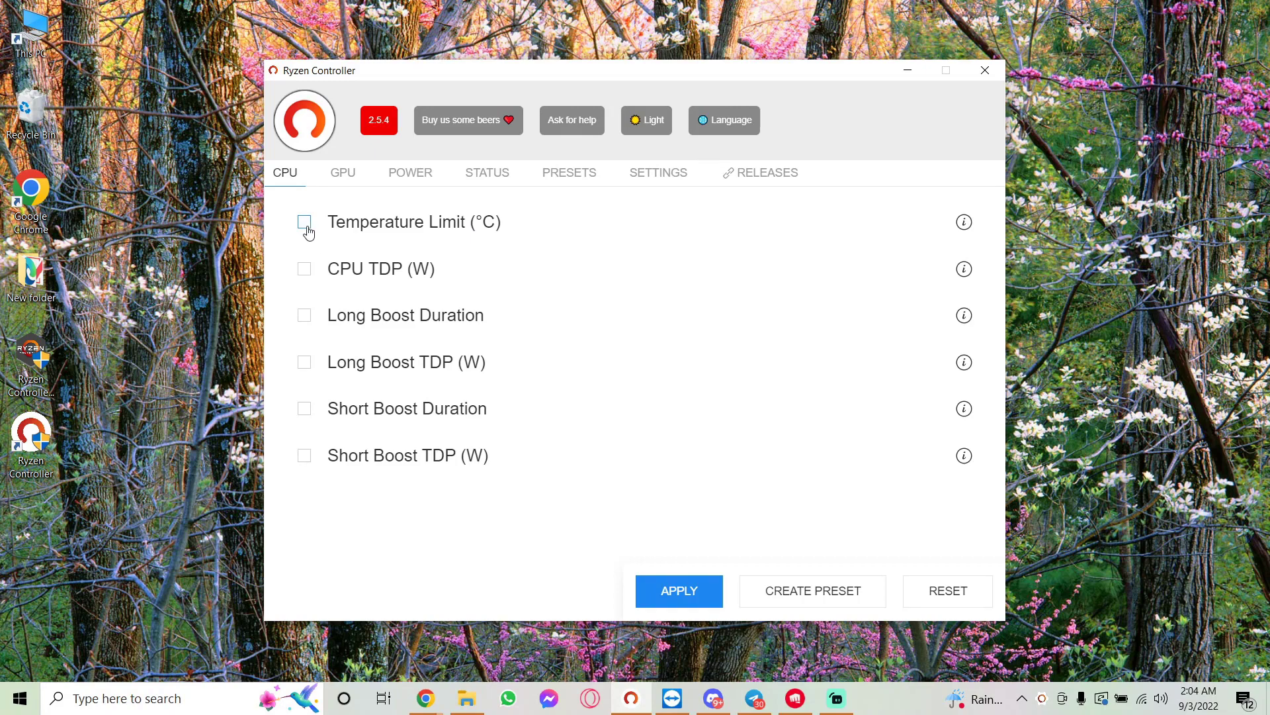
left_click(305, 224)
left_click(316, 263)
left_click_drag(316, 263, 304, 262)
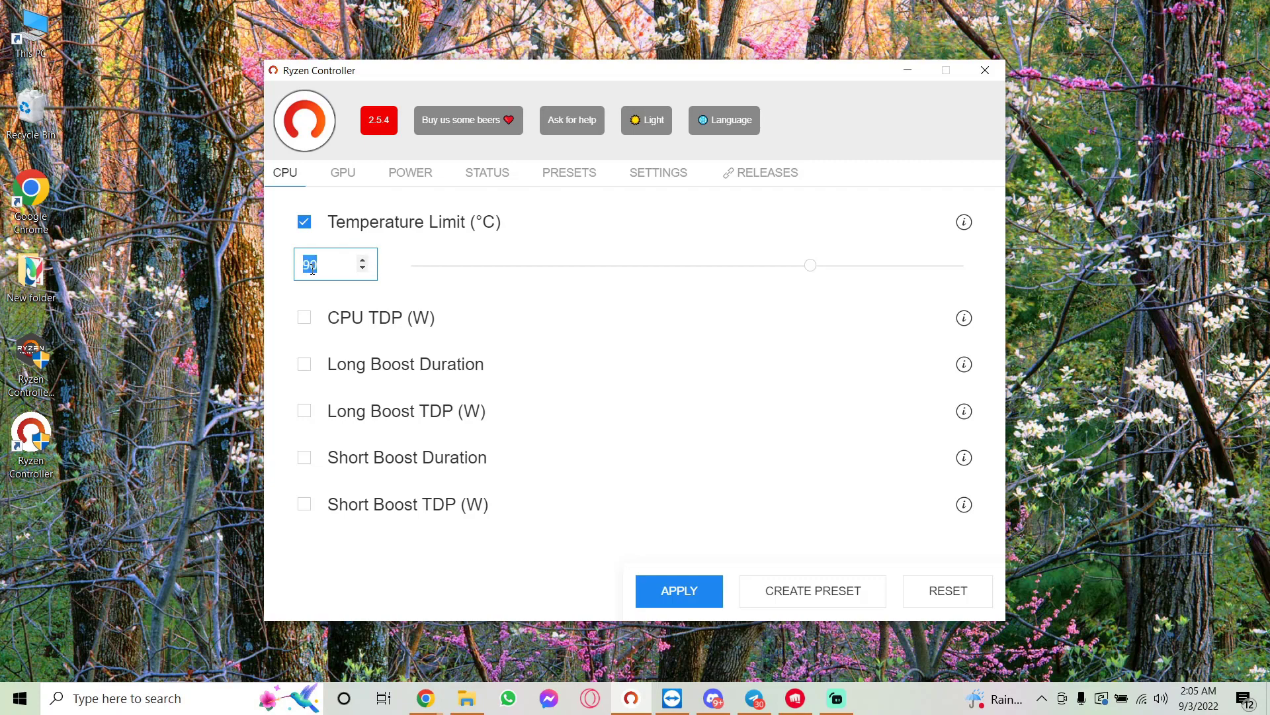
Step the Temperature Limit down and back up to 90 °C and apply it
left_click(313, 268)
key("Down")
key("Up")
key("Up")
key("Up")
left_click(669, 599)
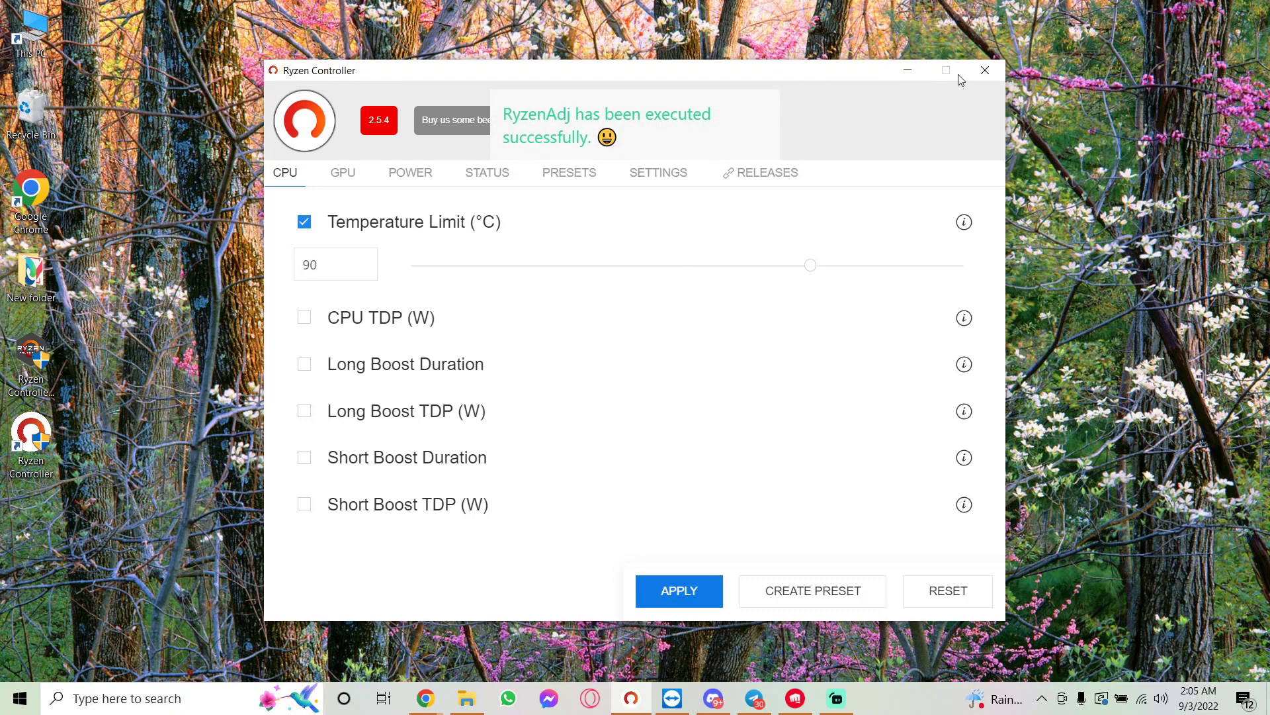
left_click(907, 71)
right_click(777, 123)
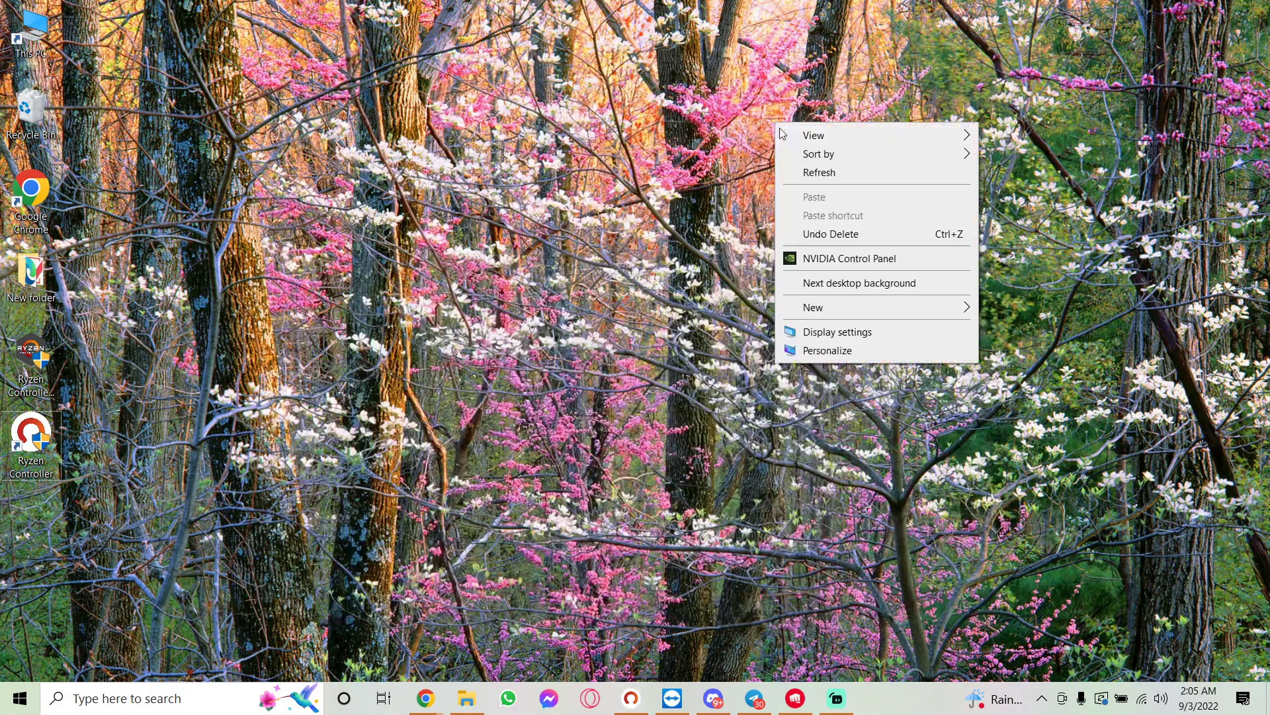
left_click(819, 172)
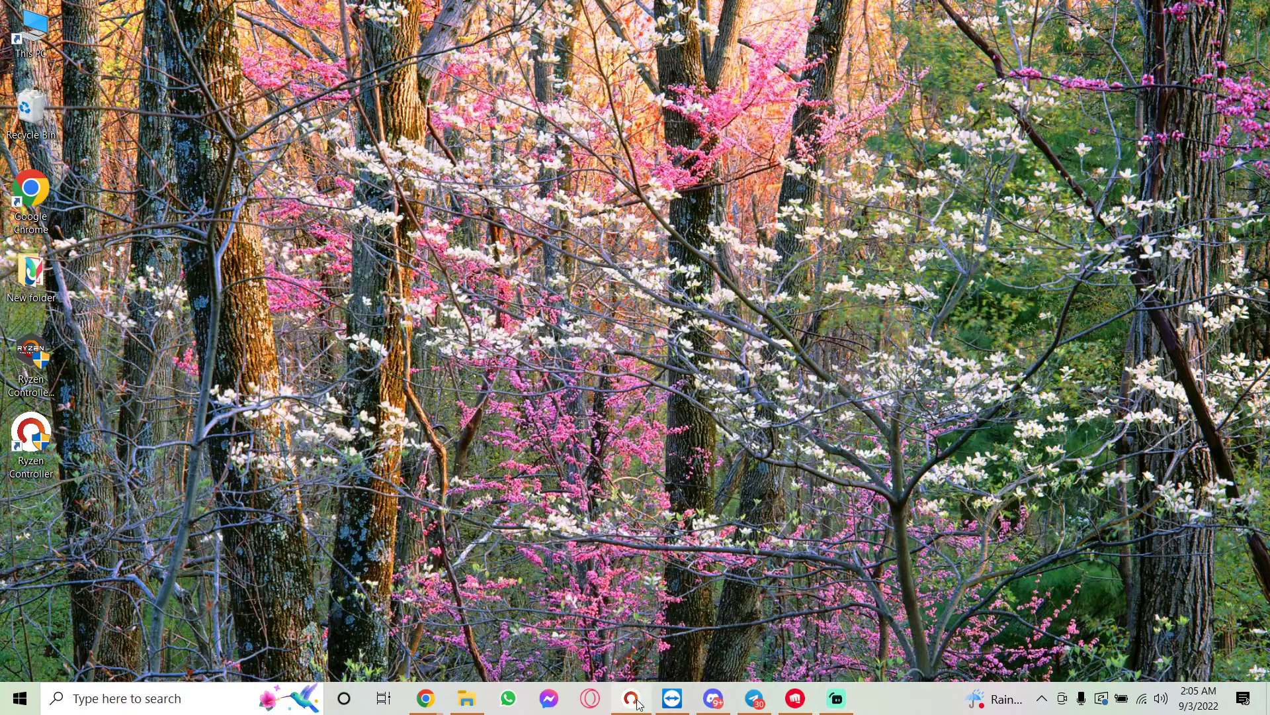
right_click(599, 200)
left_click(672, 248)
right_click(587, 136)
left_click(639, 185)
right_click(566, 153)
left_click(649, 203)
right_click(504, 121)
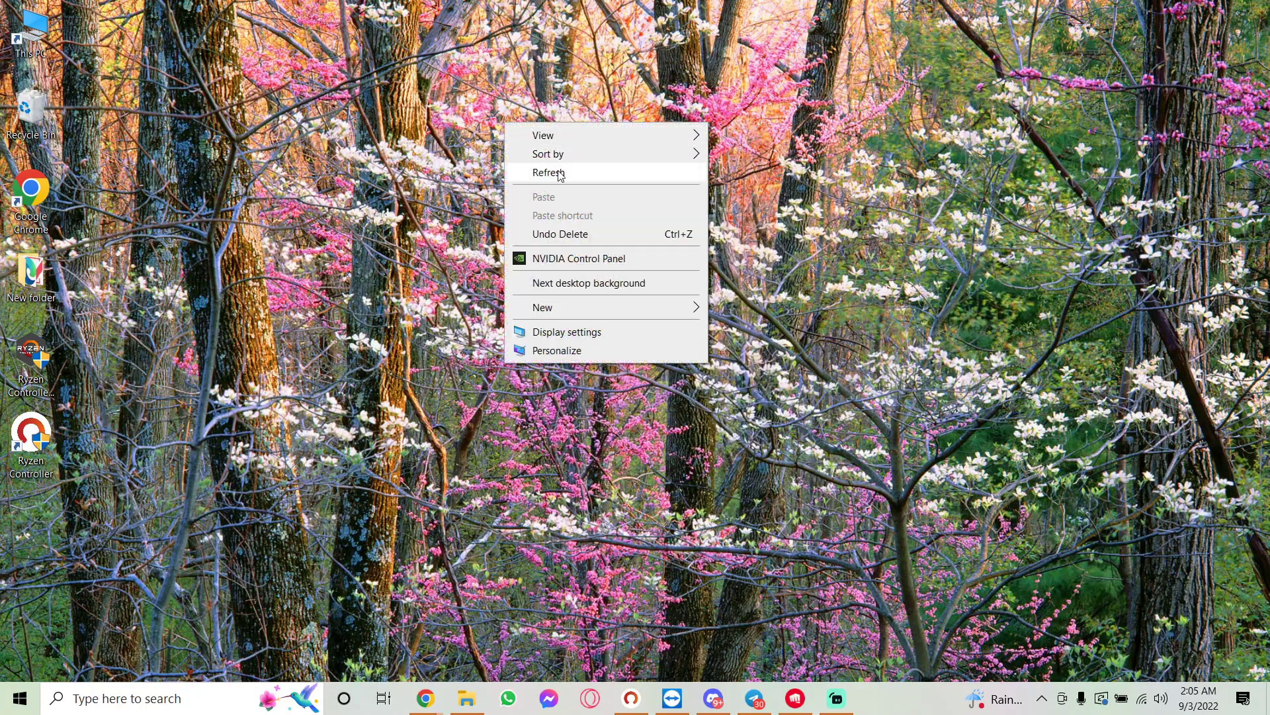
left_click(557, 174)
right_click(551, 170)
left_click(580, 215)
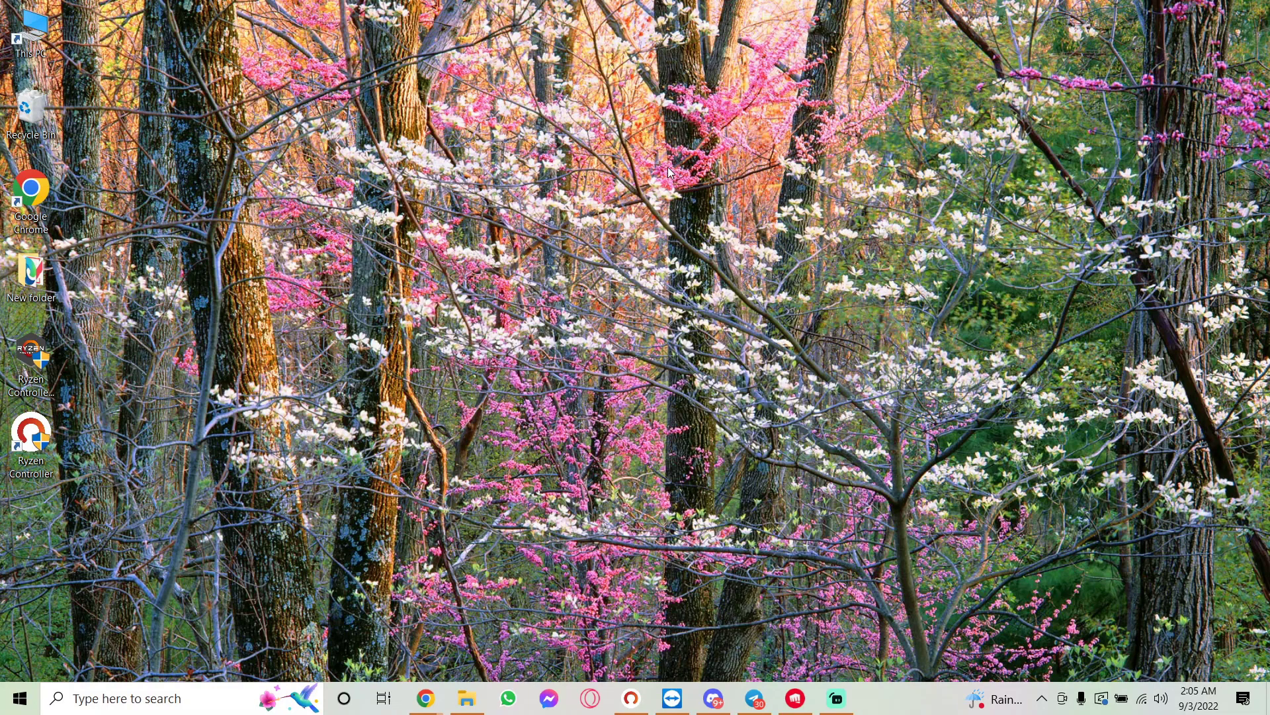
right_click(640, 164)
left_click(667, 211)
right_click(622, 225)
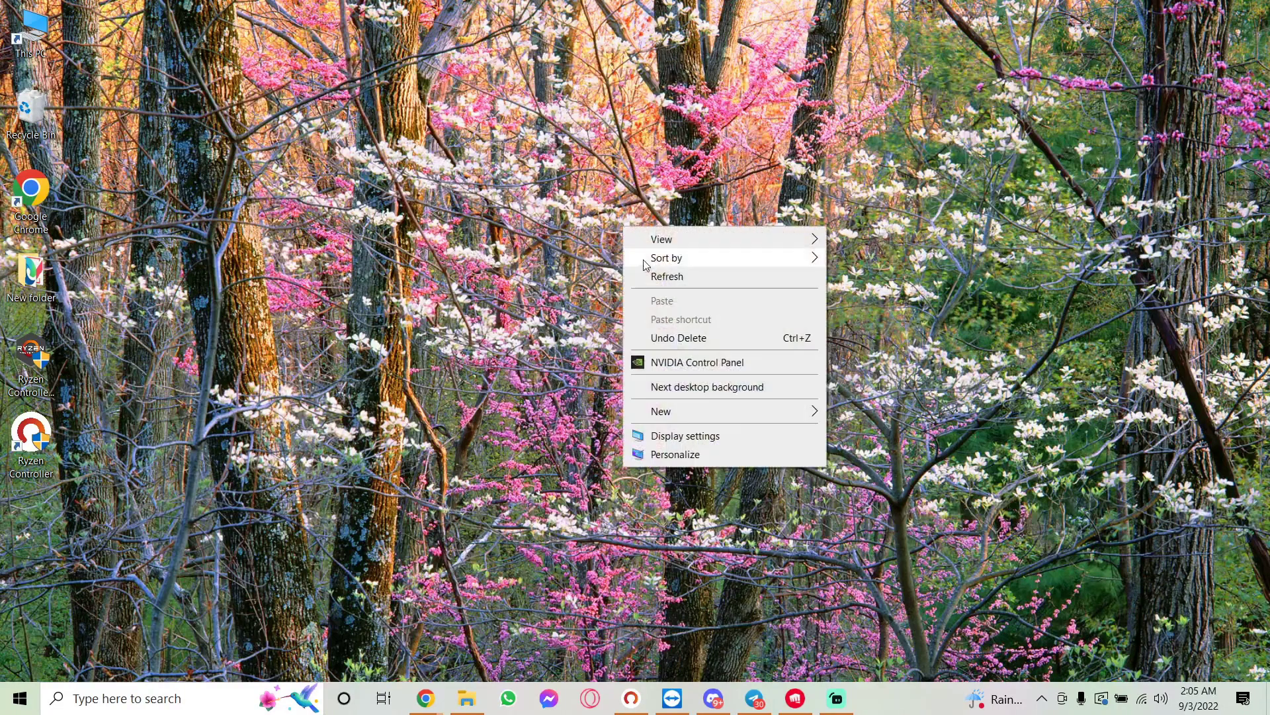
left_click(674, 276)
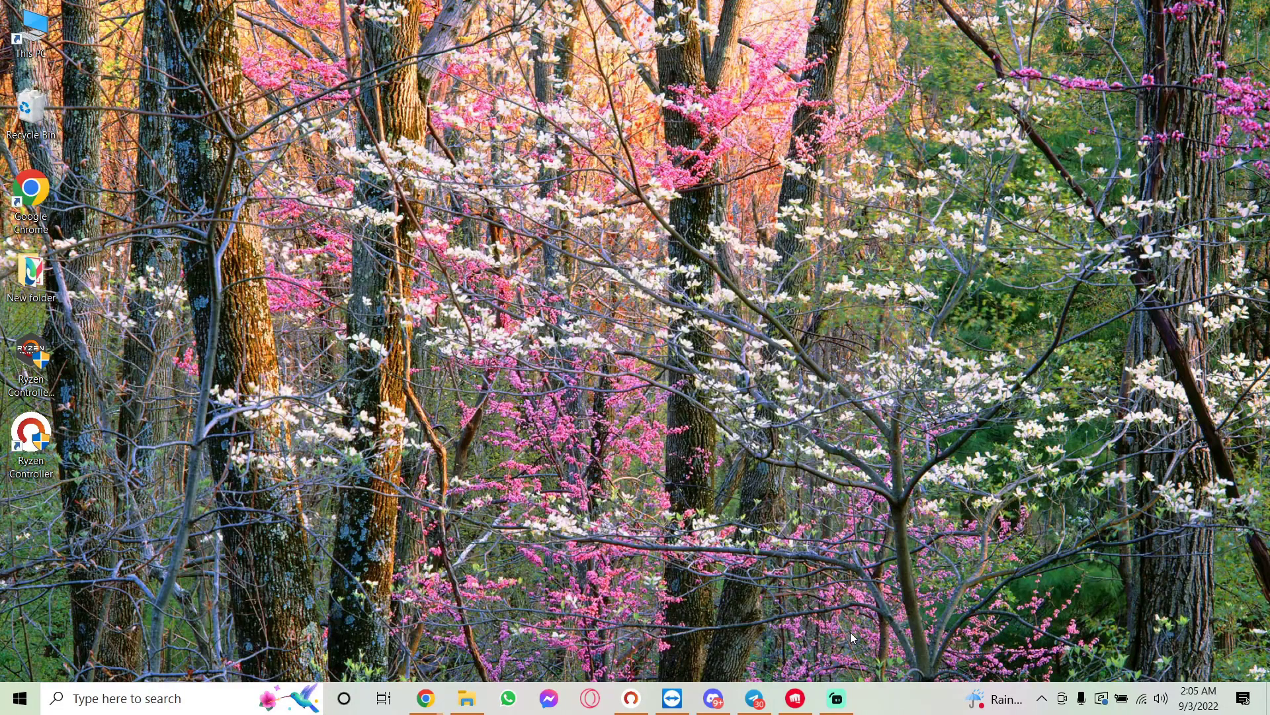